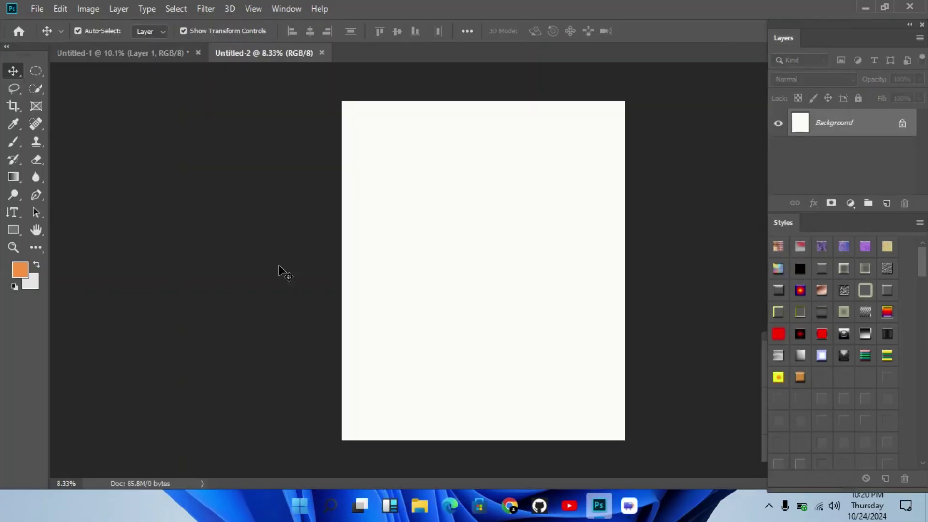
# Create a new document, Untitled-3, from the Custom 5000 x 6000 px recent preset.
pyautogui.hotkey('ctrl', '0')
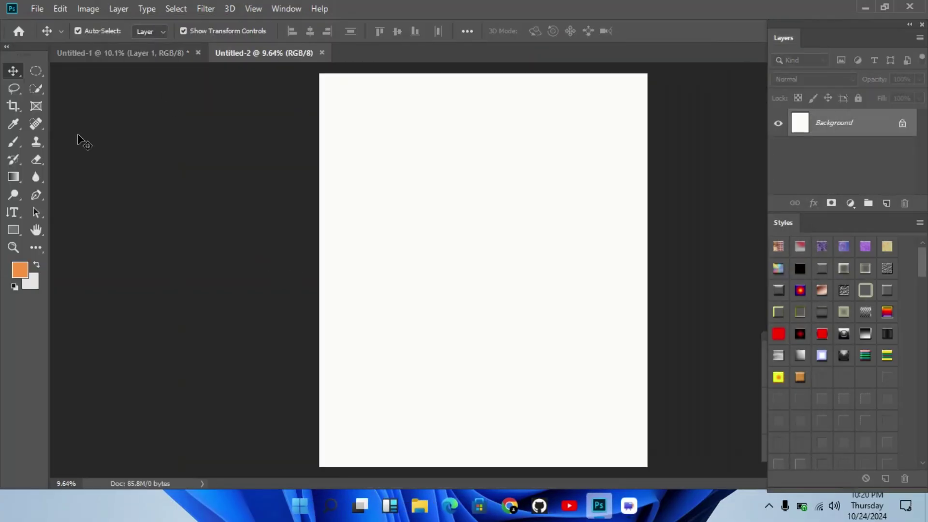
pyautogui.click(35, 8)
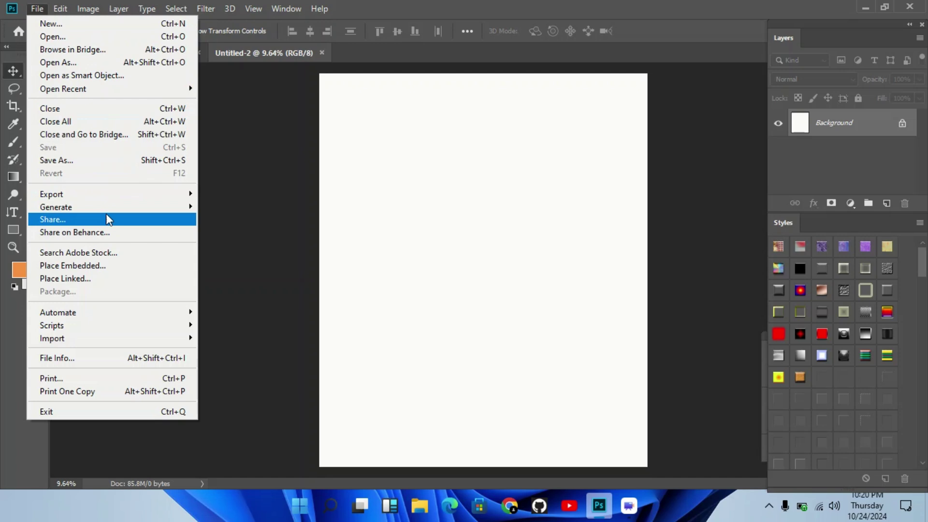
pyautogui.click(64, 23)
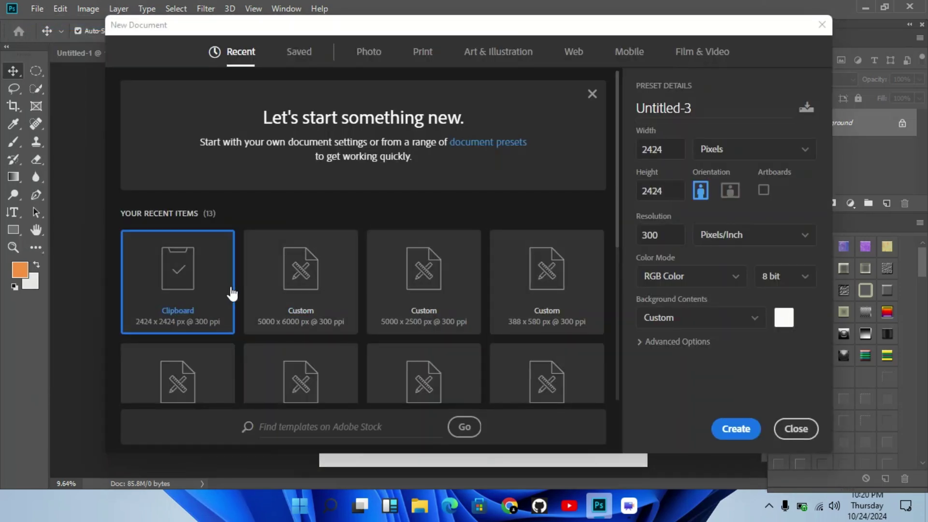
pyautogui.doubleClick(288, 278)
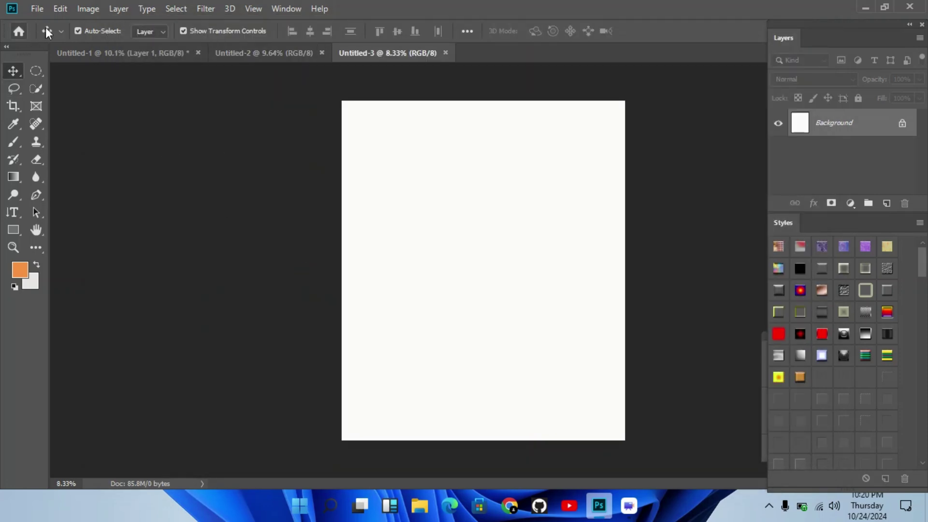
# Embed the green-screen laptop JPEG, scale it to about 205% to cover the page, and commit.
pyautogui.click(38, 8)
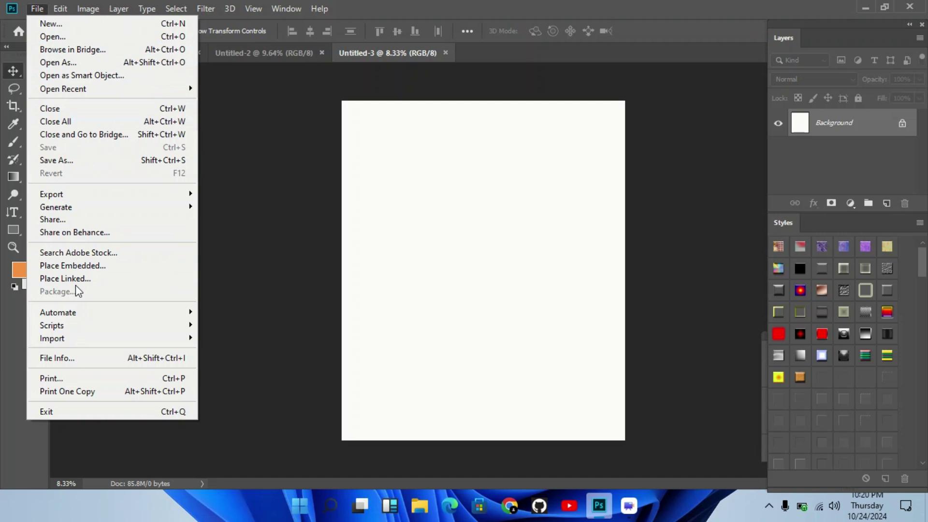
pyautogui.click(73, 266)
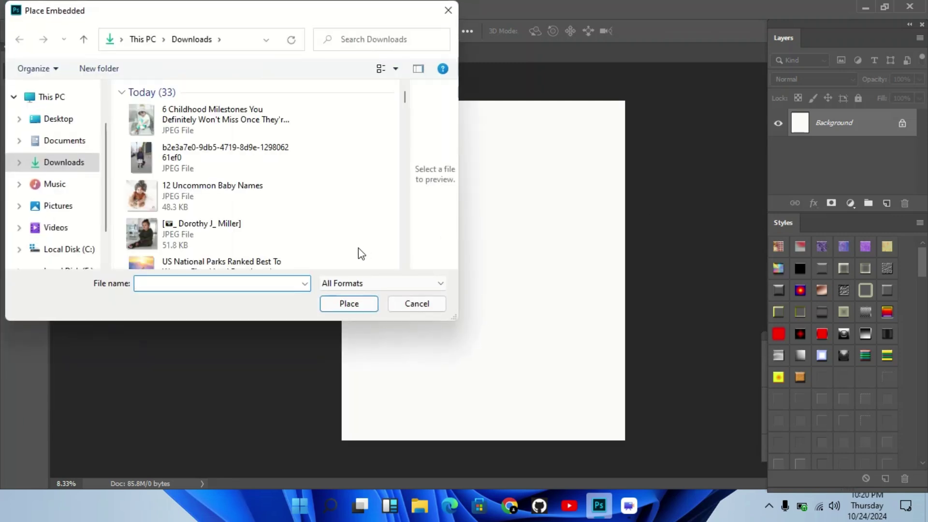
pyautogui.scroll(-3, 236, 207)
pyautogui.scroll(-3, 236, 207)
pyautogui.scroll(-3, 236, 206)
pyautogui.scroll(-2, 236, 207)
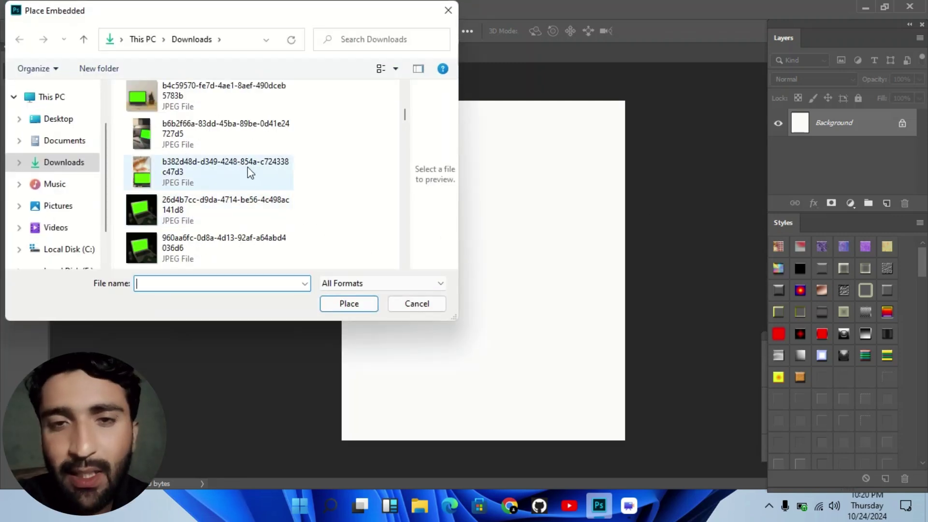
pyautogui.scroll(3, 235, 207)
pyautogui.scroll(-1, 236, 207)
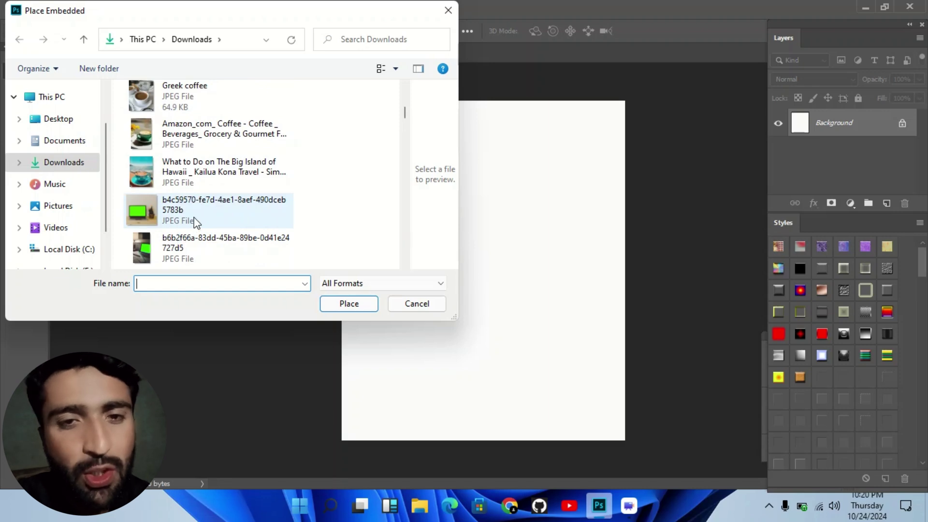
pyautogui.doubleClick(195, 213)
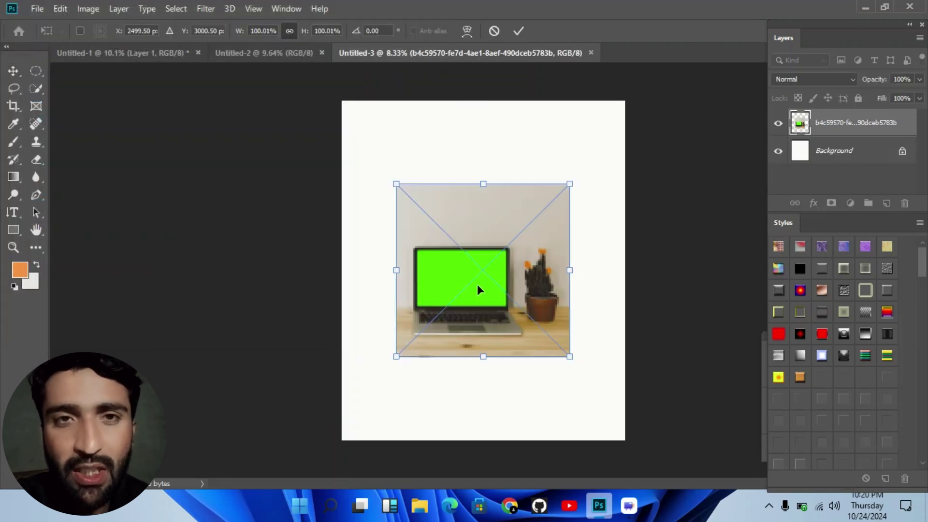
pyautogui.moveTo(570, 272); pyautogui.dragTo(747, 298)
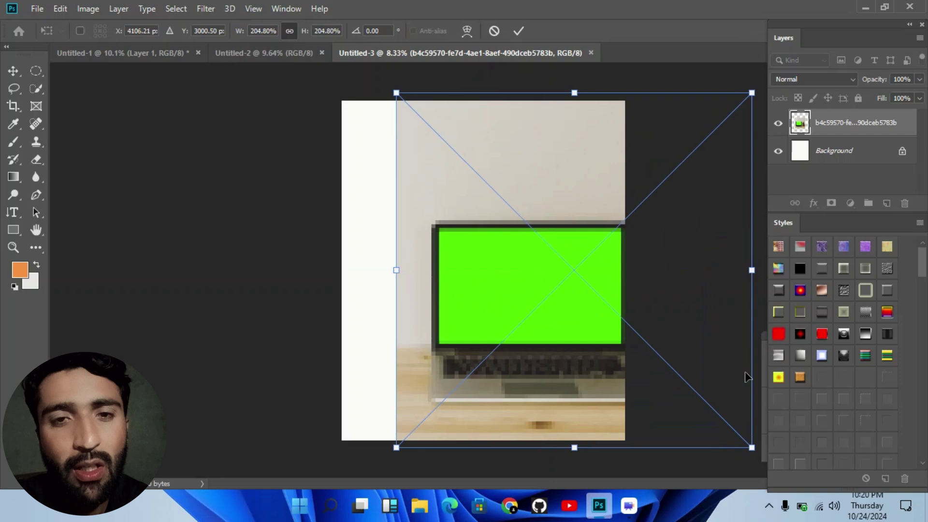
pyautogui.moveTo(602, 310)
pyautogui.mouseDown()
pyautogui.moveTo(578, 320)
pyautogui.moveTo(556, 311)
pyautogui.mouseUp()
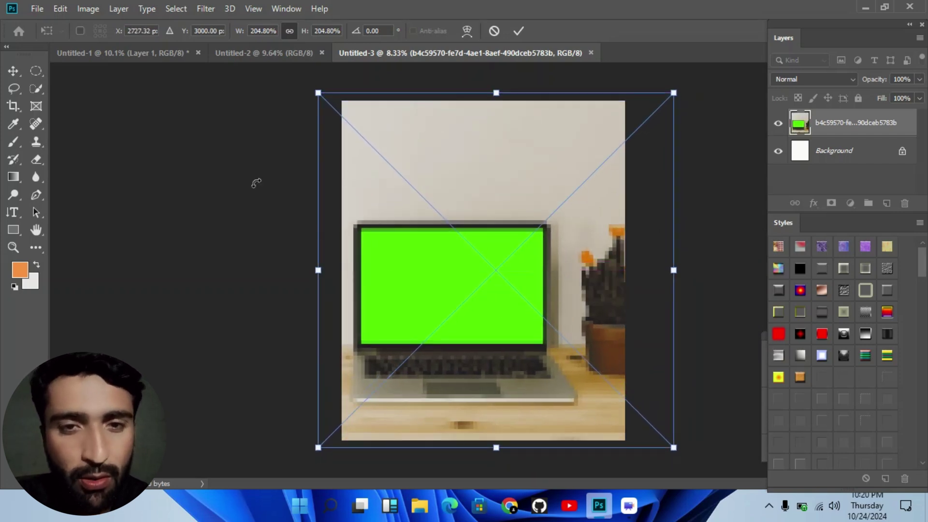
pyautogui.click(13, 71)
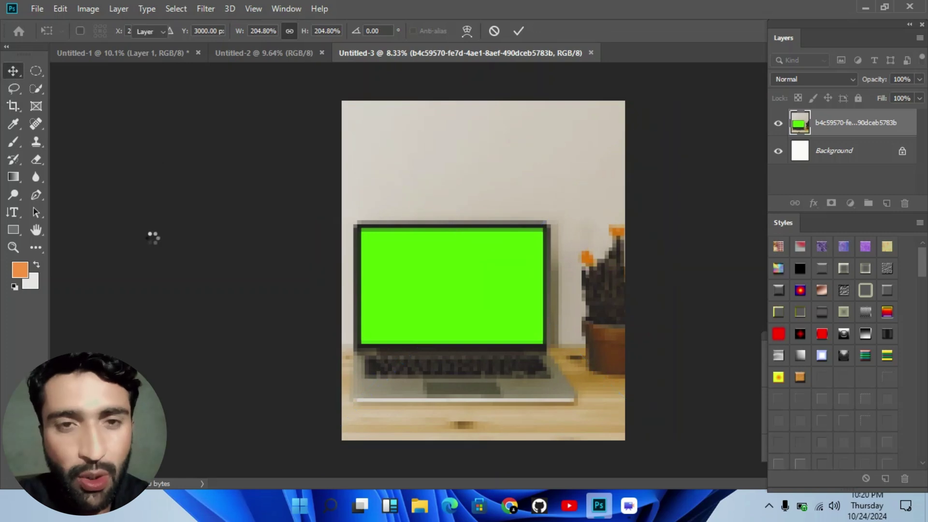
# Embed the young girl photo above the laptop photo, widen it slightly, and commit the transform.
pyautogui.click(36, 9)
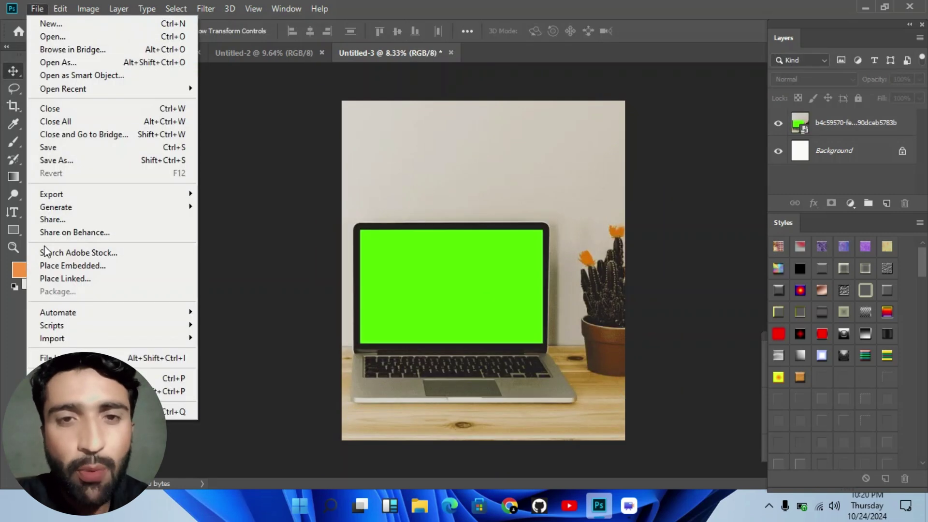
pyautogui.click(65, 264)
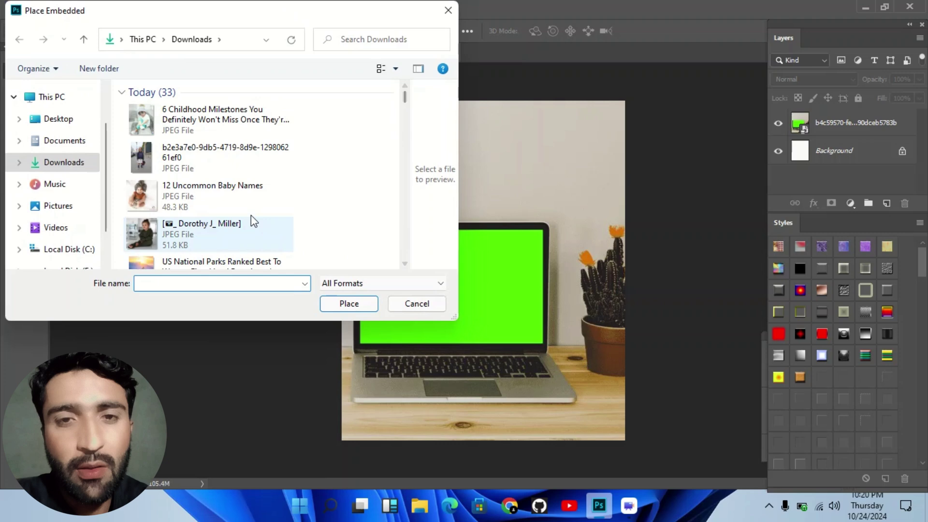
pyautogui.doubleClick(194, 156)
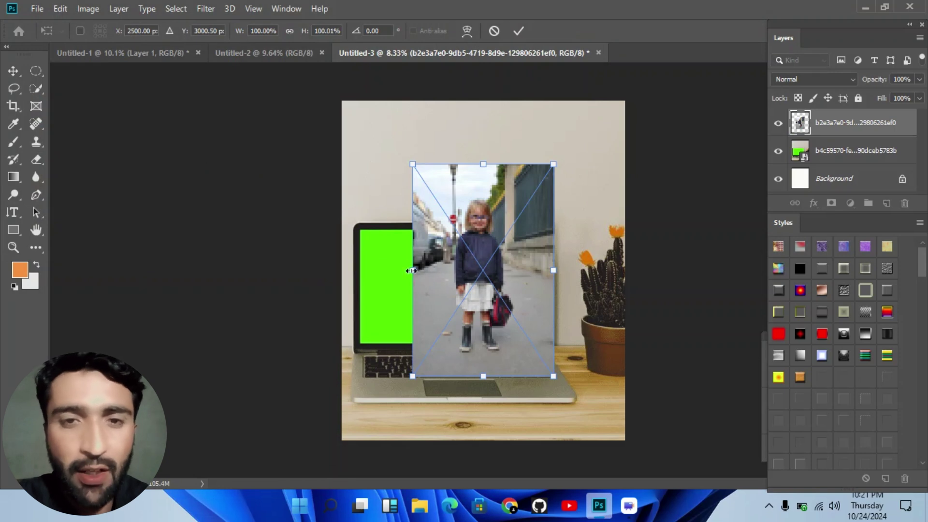
pyautogui.moveTo(411, 270); pyautogui.dragTo(406, 270)
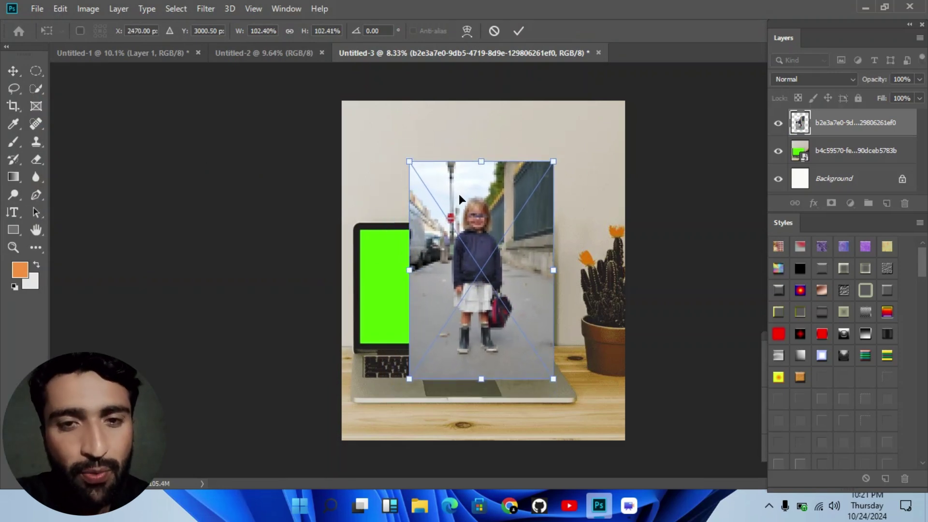
pyautogui.press('Return')
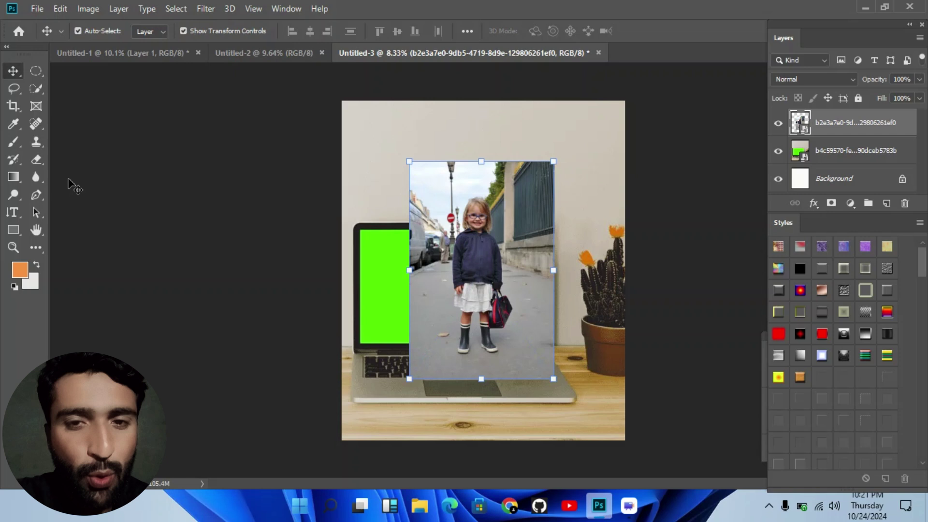
# Draw a rectangular marquee around the girl's head and upper body.
pyautogui.click(35, 71)
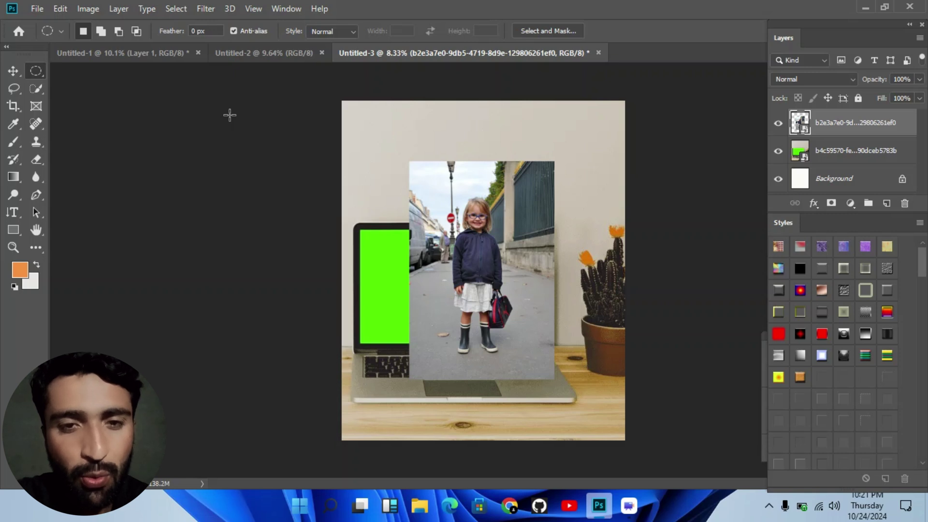
pyautogui.rightClick(36, 71)
pyautogui.click(102, 70)
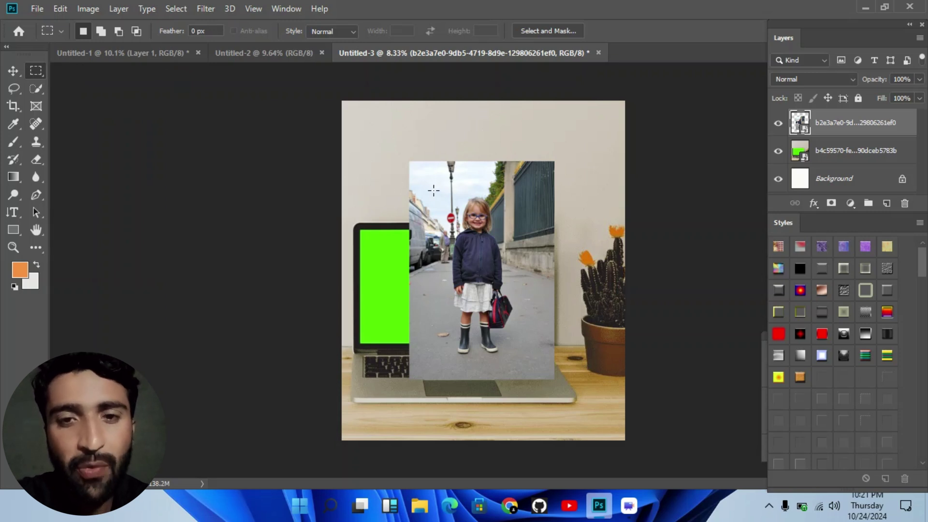
pyautogui.moveTo(411, 182); pyautogui.dragTo(554, 270)
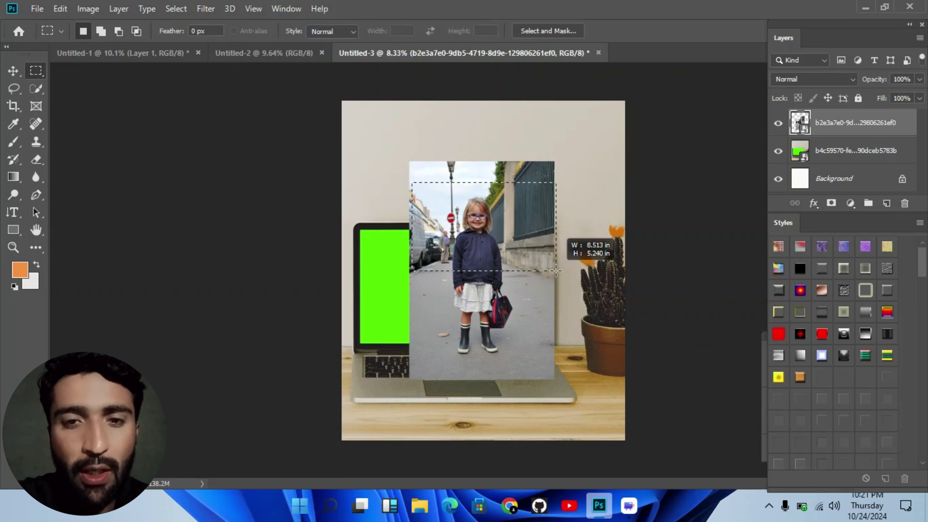
pyautogui.moveTo(555, 270); pyautogui.dragTo(554, 272)
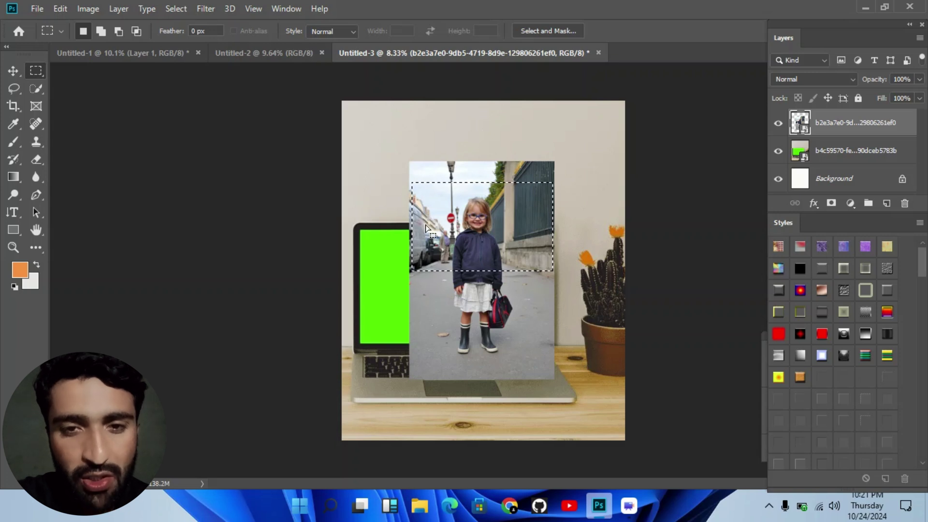
# Copy the selected upper body of the girl onto a new Layer 1.
pyautogui.click(13, 70)
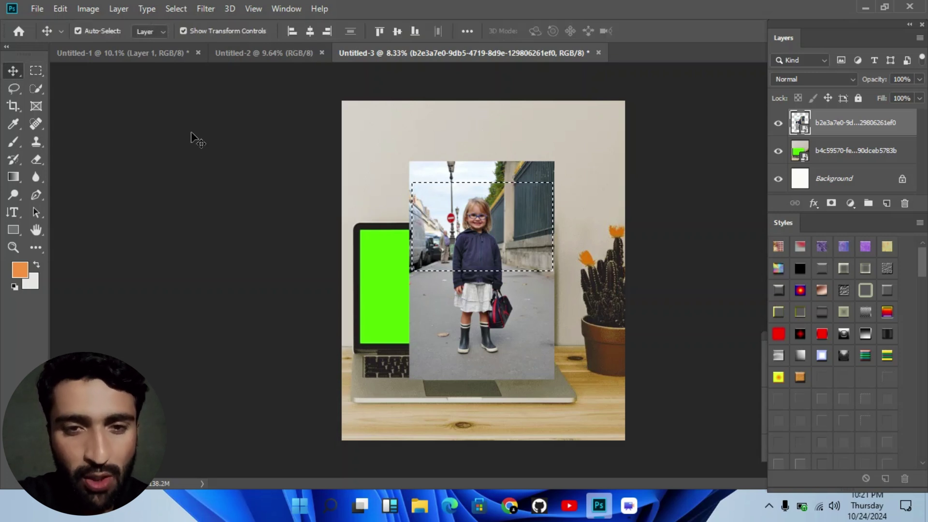
pyautogui.moveTo(452, 319); pyautogui.dragTo(450, 321)
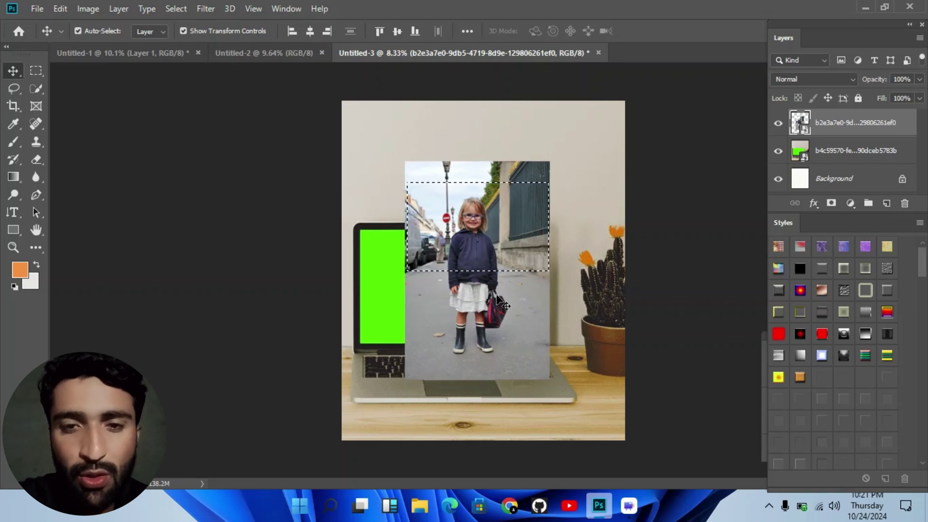
pyautogui.hotkey('ctrl', 'j')
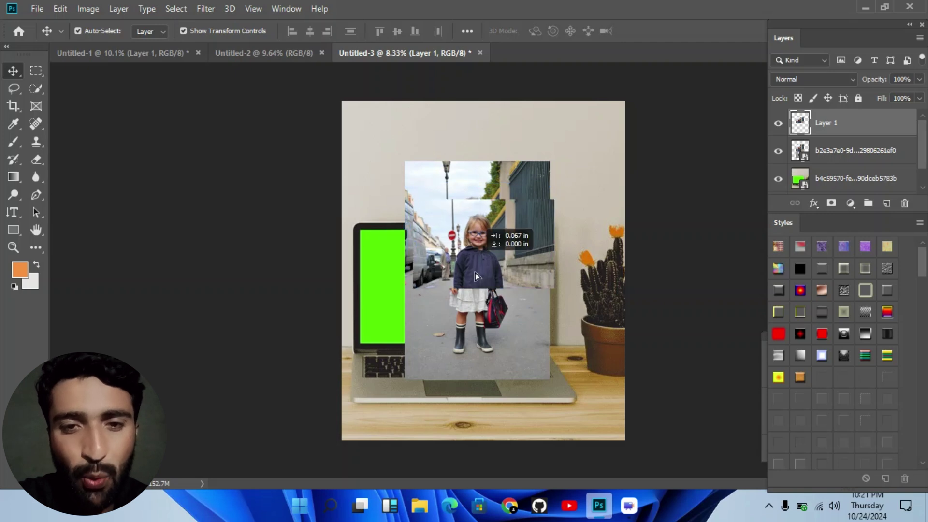
# Place the cropped girl on the laptop screen and delete the full girl photo layer.
pyautogui.moveTo(471, 250); pyautogui.dragTo(367, 254)
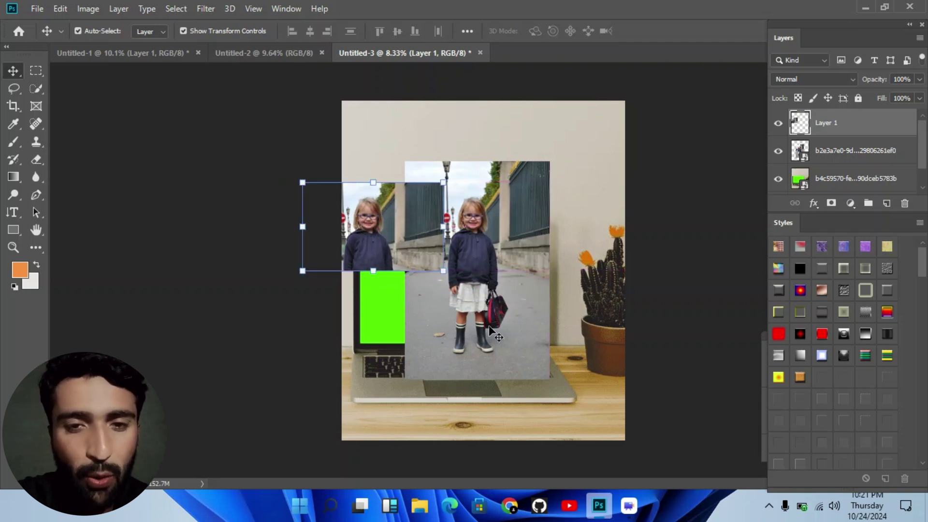
pyautogui.moveTo(472, 312); pyautogui.dragTo(638, 377)
pyautogui.hotkey('ctrl', 'z')
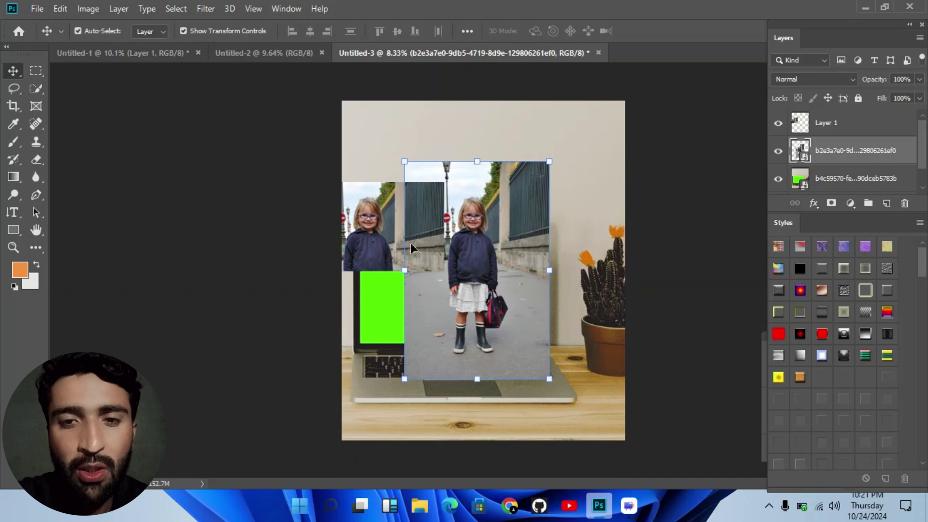
pyautogui.moveTo(410, 247); pyautogui.dragTo(493, 308)
pyautogui.moveTo(396, 234); pyautogui.dragTo(445, 286)
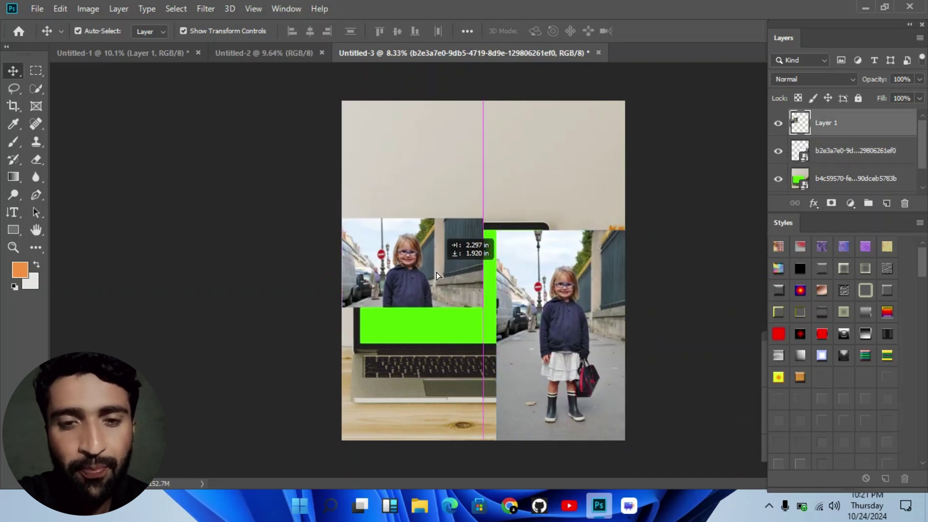
pyautogui.click(575, 331)
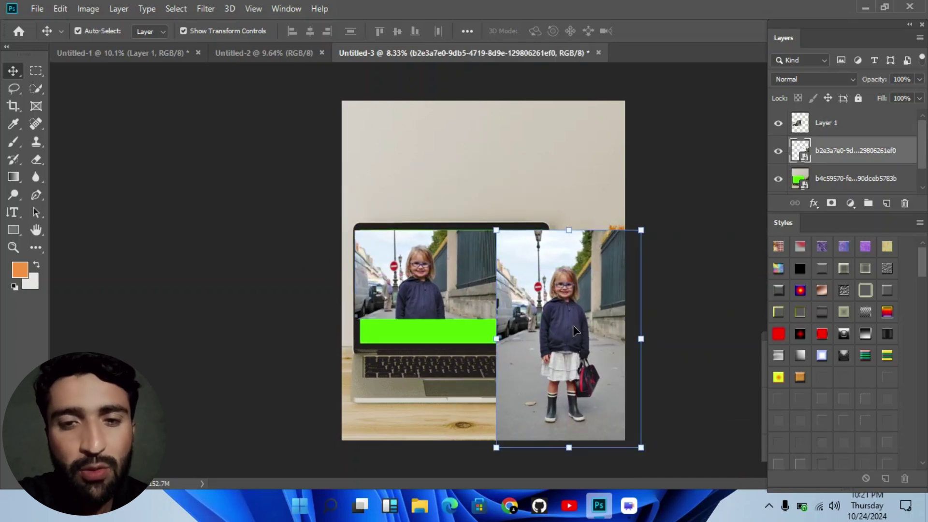
pyautogui.press('Delete')
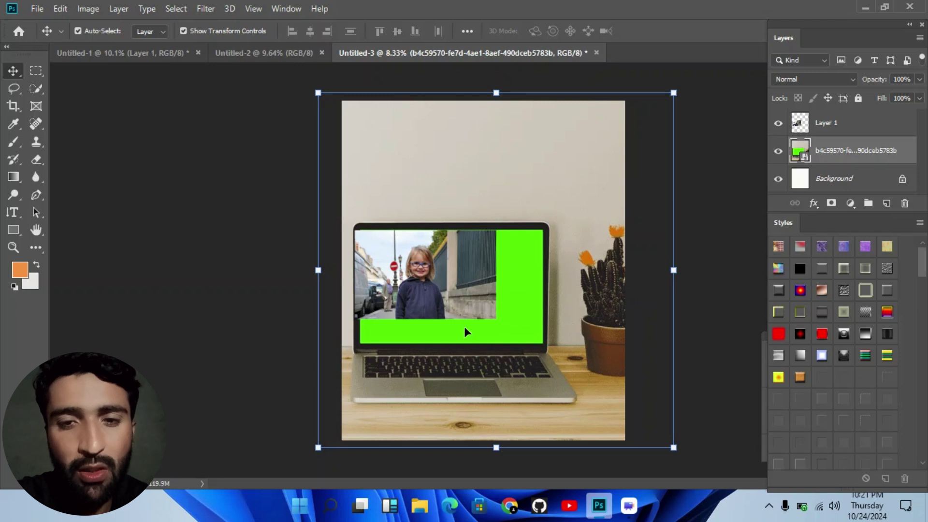
# Push the cropped girl flush against the top-left corner of the green screen.
pyautogui.moveTo(449, 296); pyautogui.dragTo(460, 302)
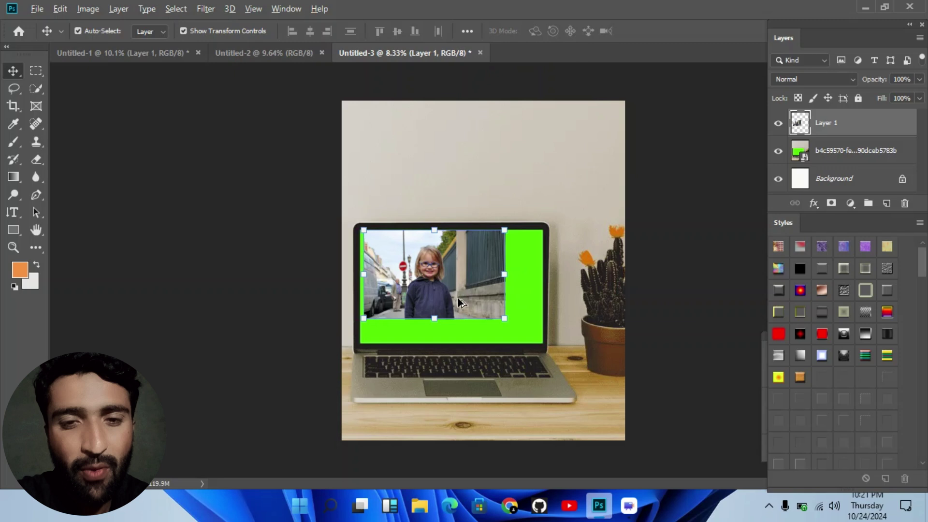
pyautogui.scroll(3, 458, 297)
pyautogui.moveTo(441, 288); pyautogui.dragTo(435, 293)
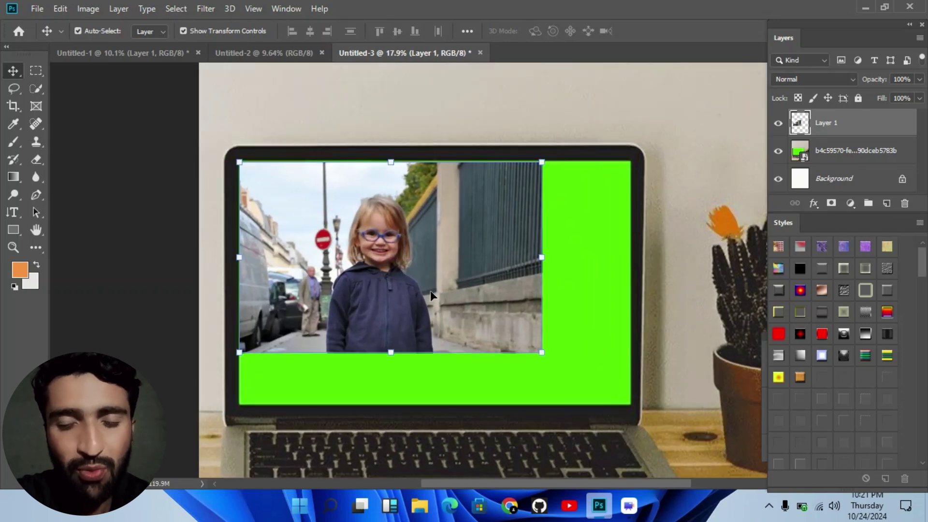
pyautogui.click(391, 355)
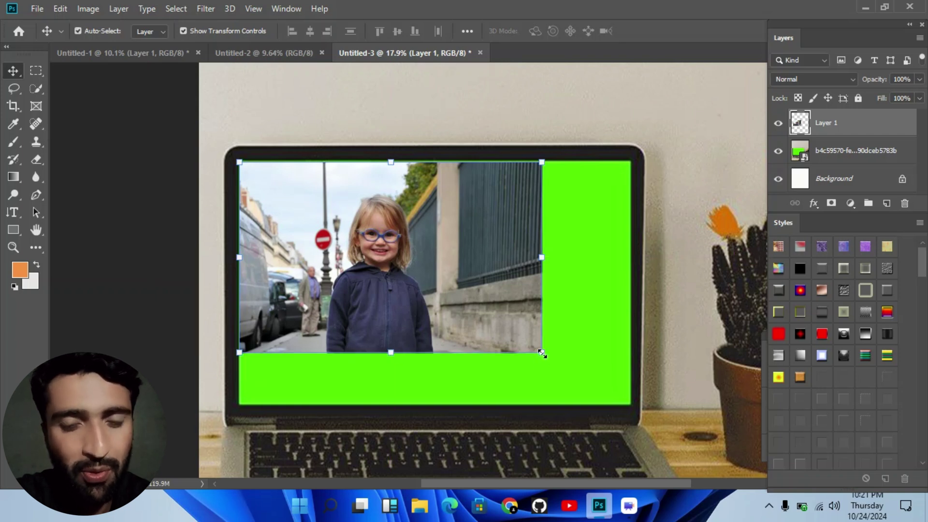